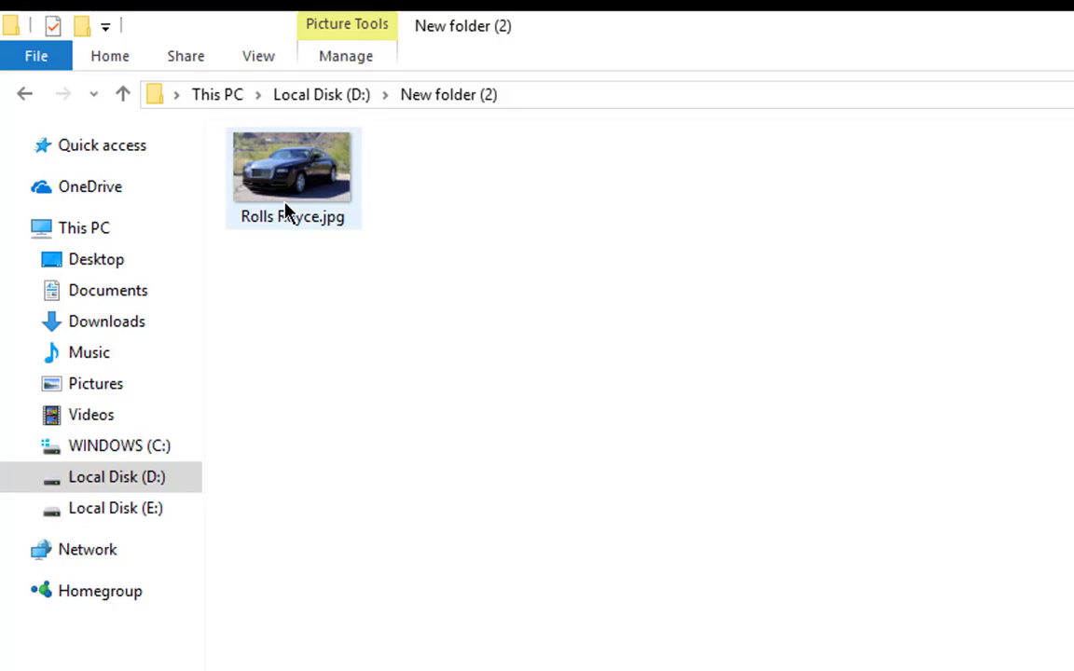
- Set the Hidden attribute on Rolls Royce.jpg in its properties and refresh the folder view
right_click(285, 205)
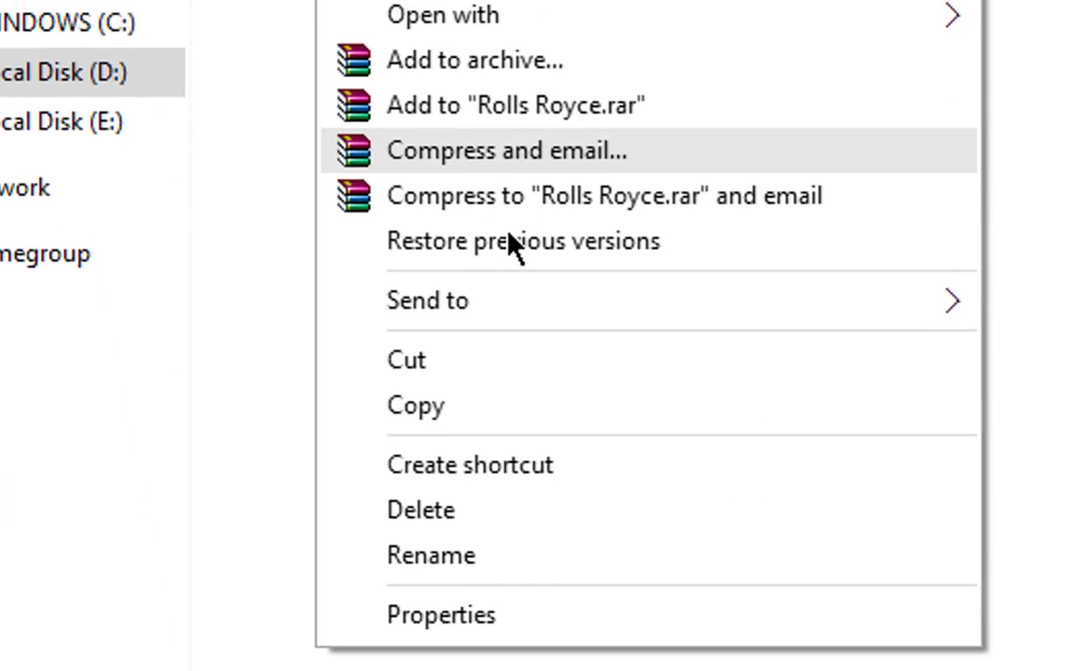
click(481, 625)
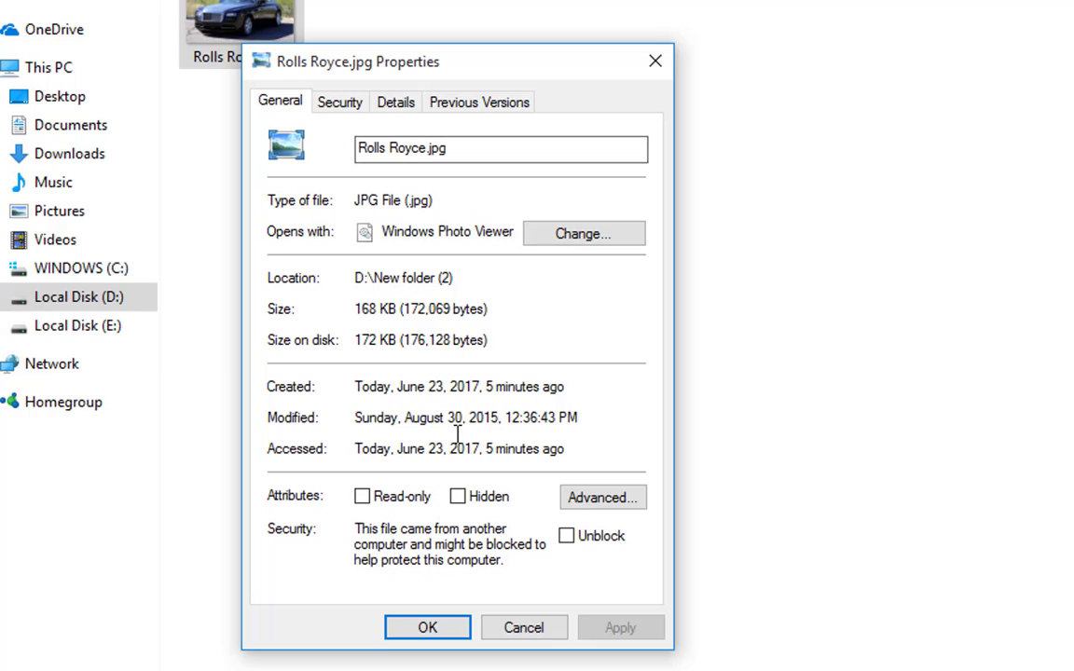
click(457, 498)
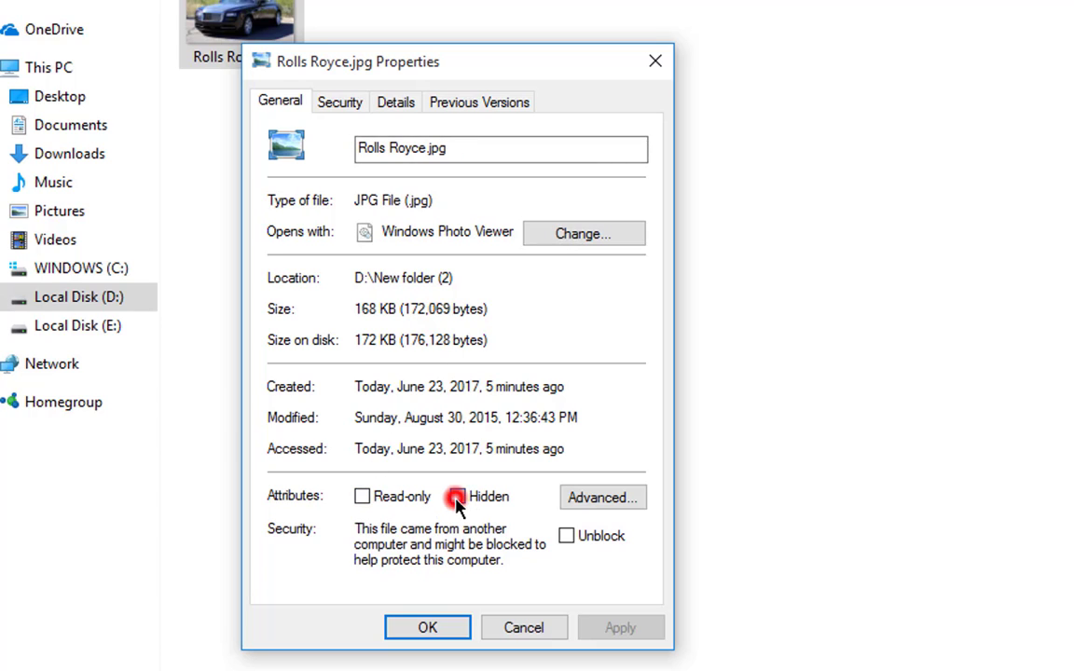
click(427, 629)
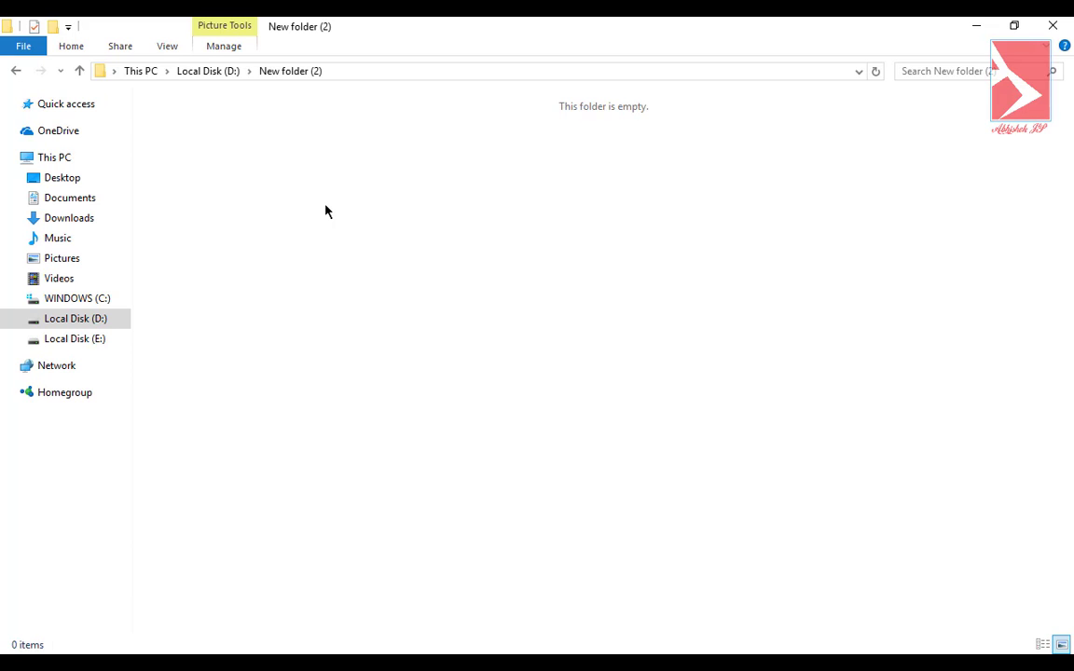
right_click(434, 229)
click(474, 293)
- Create a subfolder with the default name in New folder (2) and look inside it before returning
right_click(467, 301)
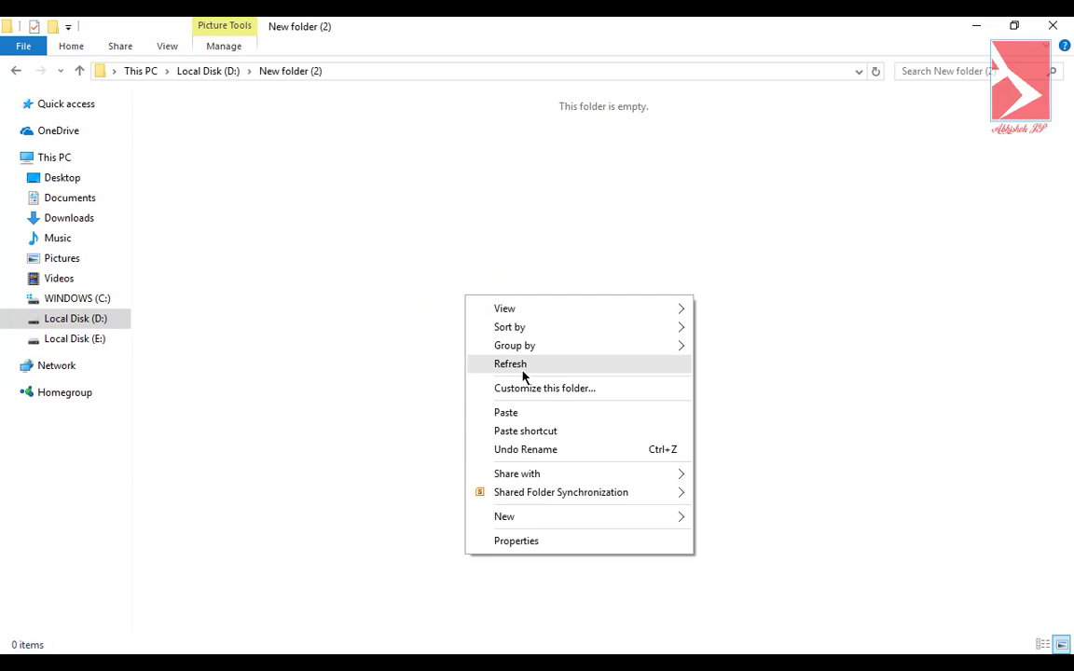
click(528, 518)
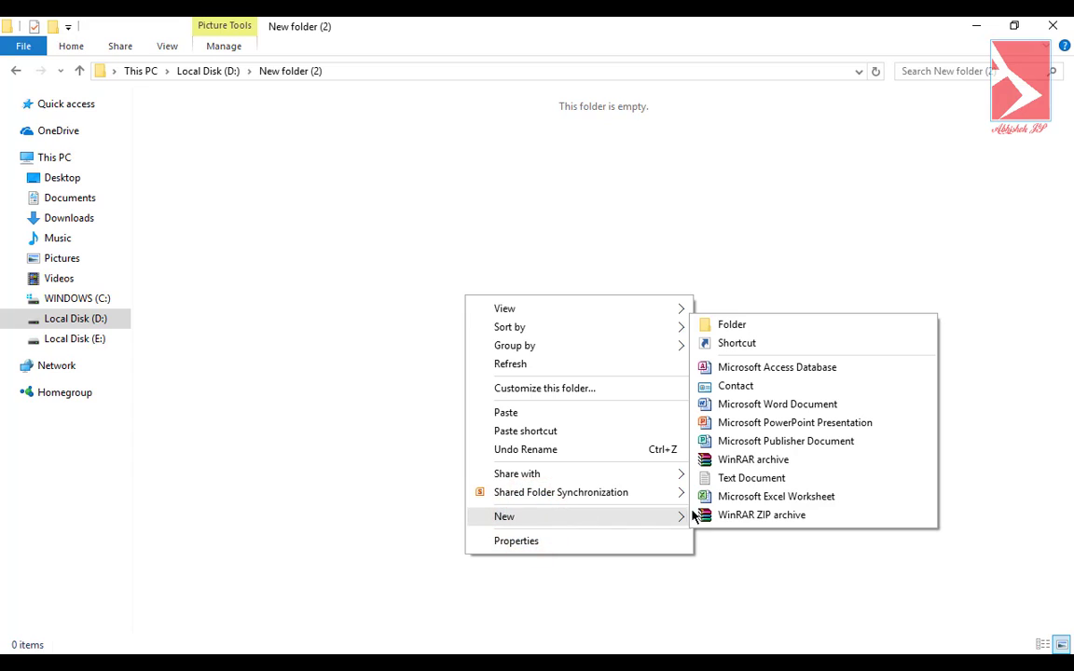
click(736, 326)
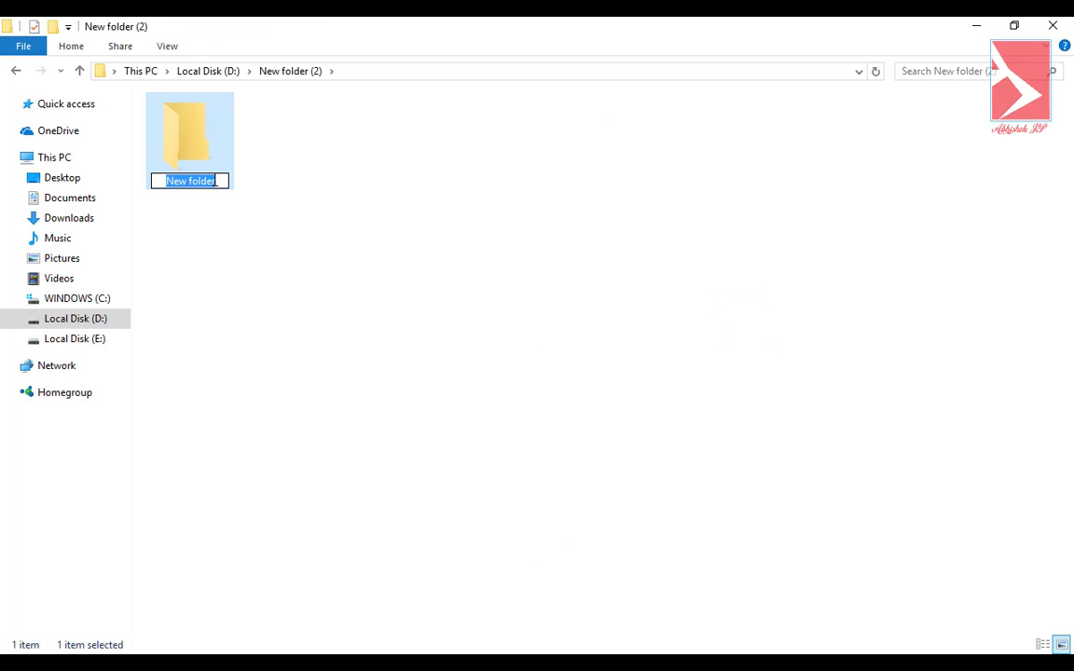
click(220, 157)
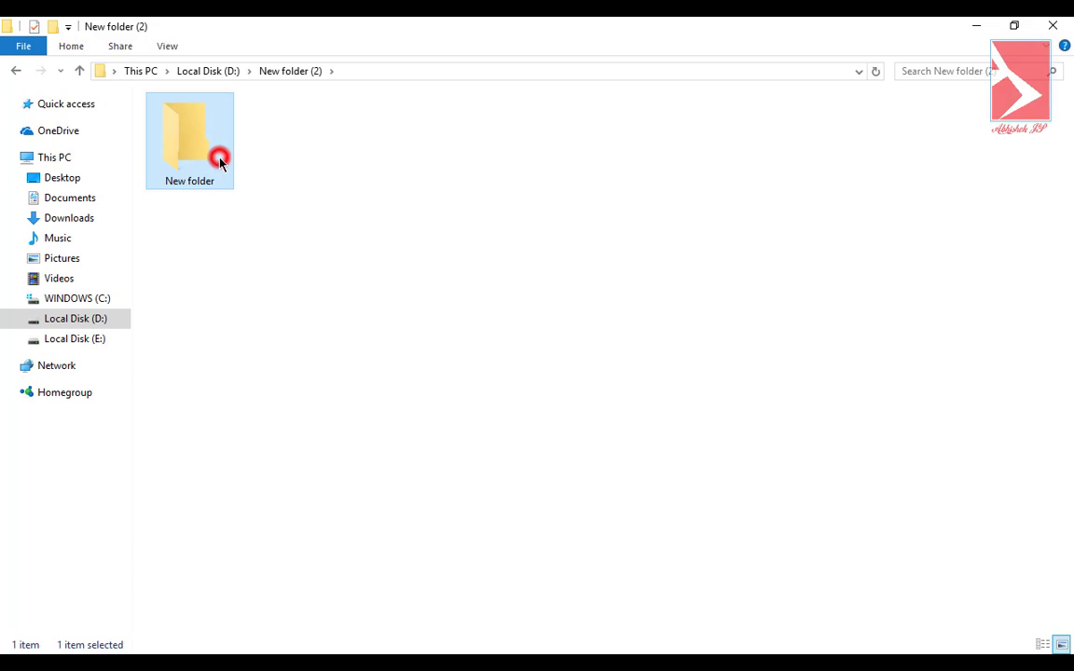
double_click(212, 165)
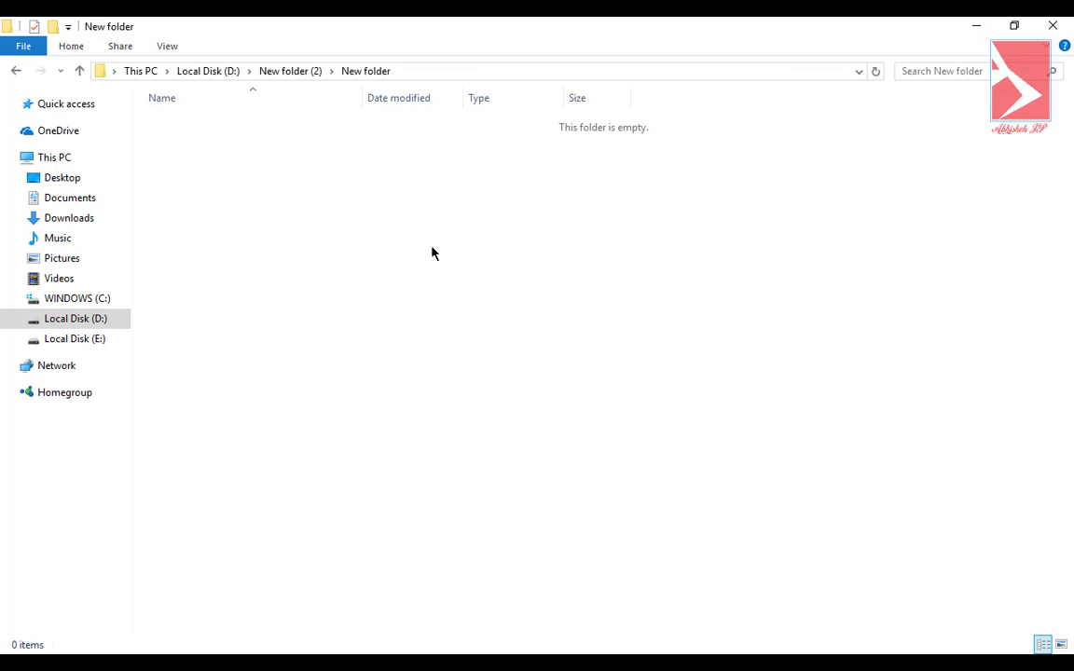
click(14, 71)
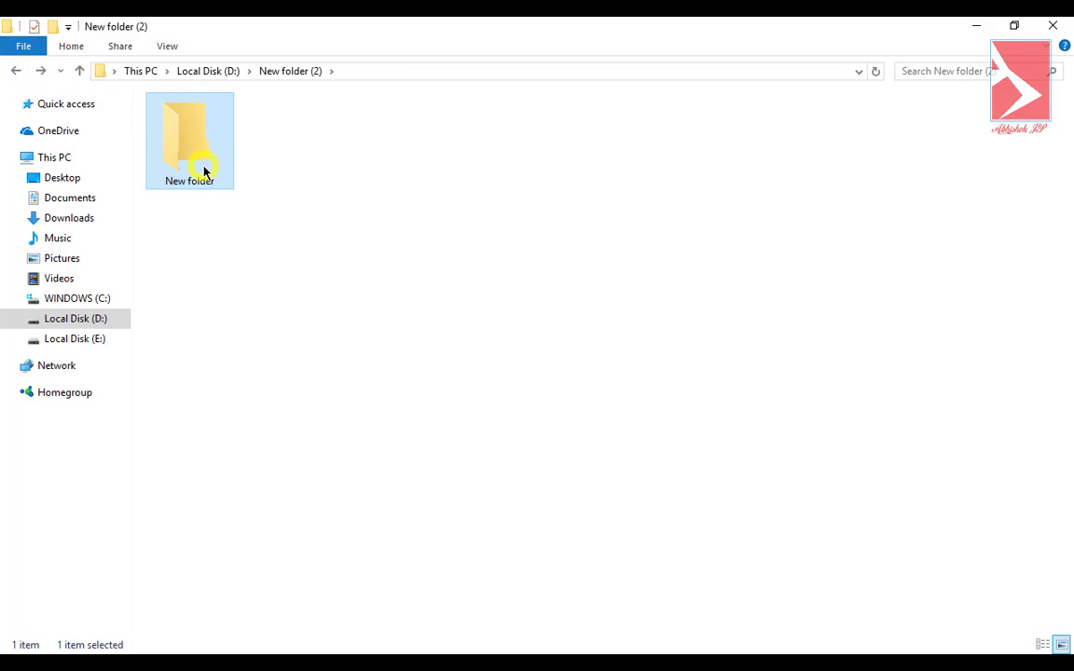
- Set the Hidden attribute on the subfolder New folder in its properties and refresh the view
right_click(207, 173)
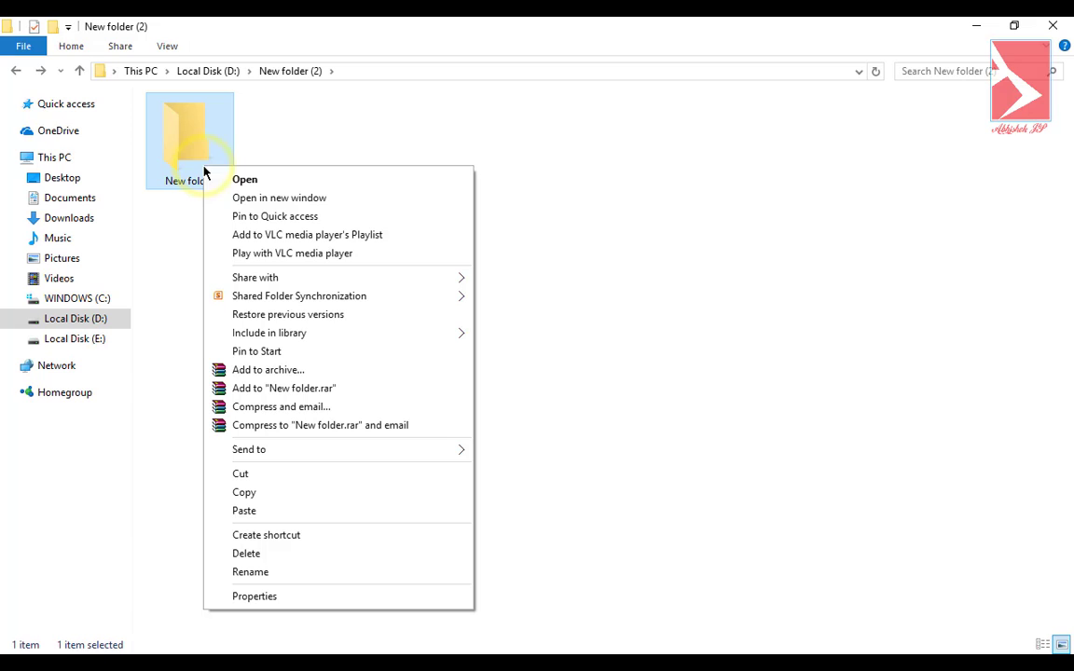
click(305, 598)
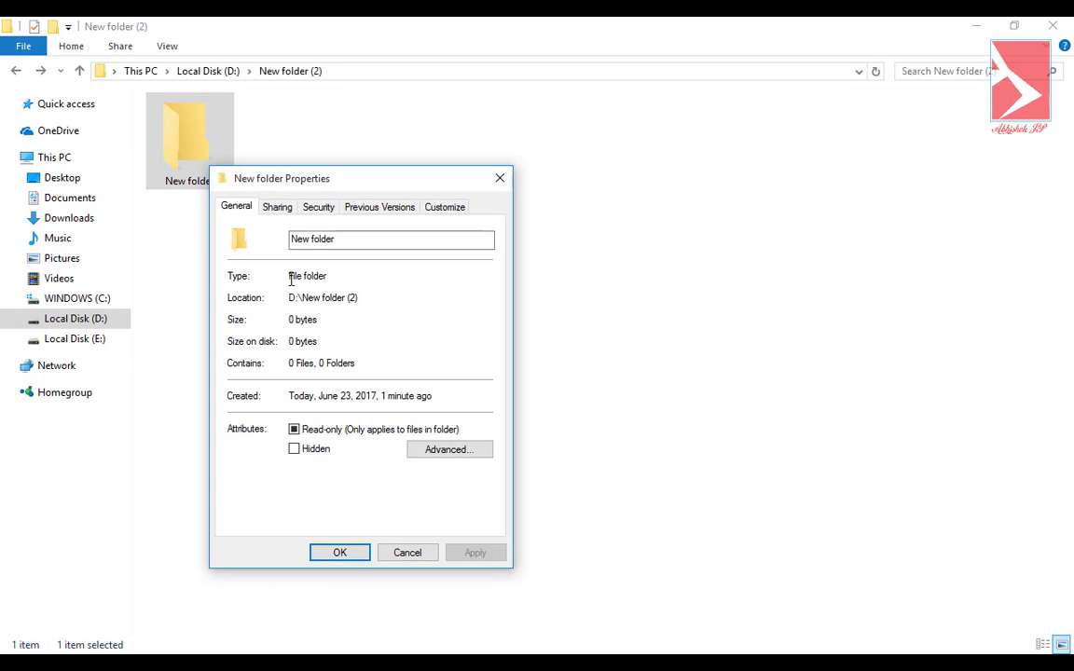
click(295, 449)
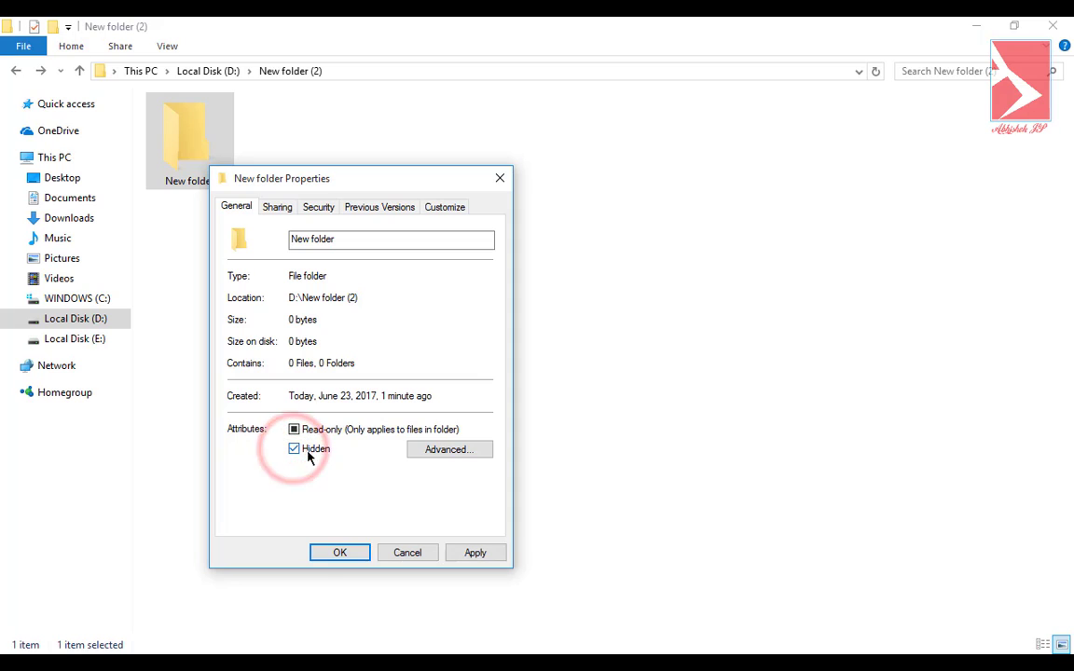
click(339, 553)
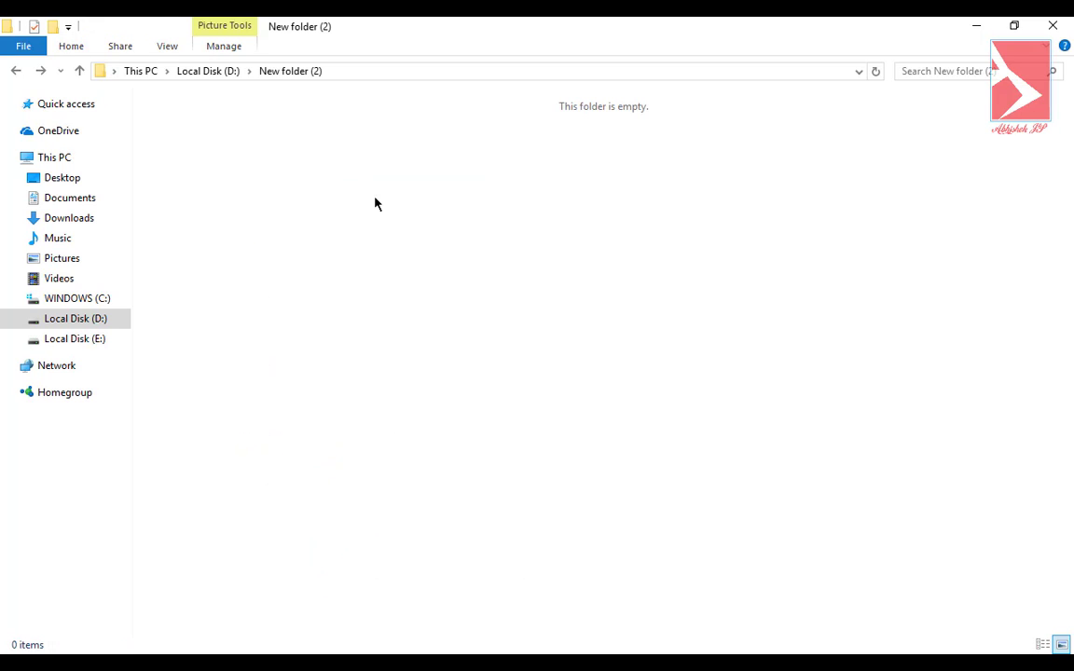
right_click(376, 199)
click(432, 261)
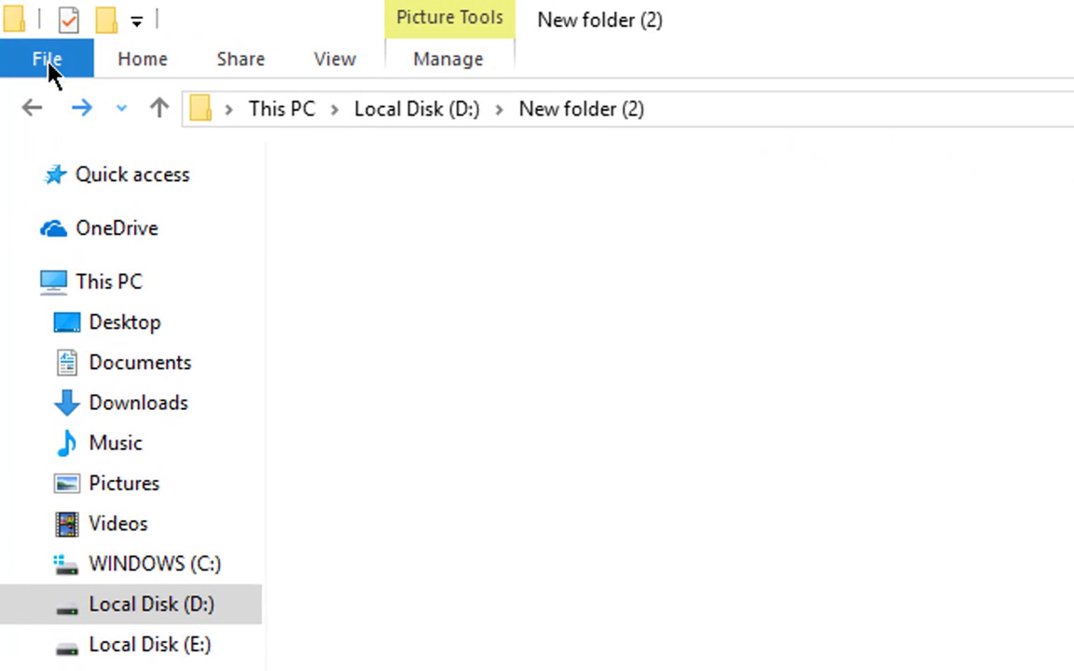
- Set Folder Options to show hidden files, folders, and drives, and refresh the folder view
click(52, 65)
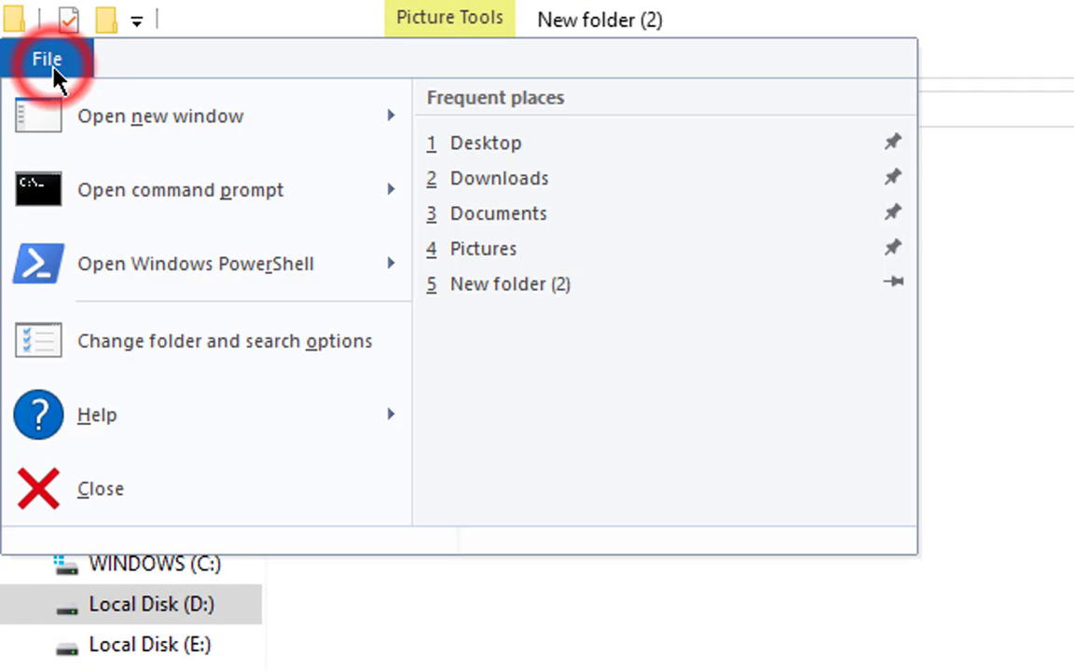
click(265, 341)
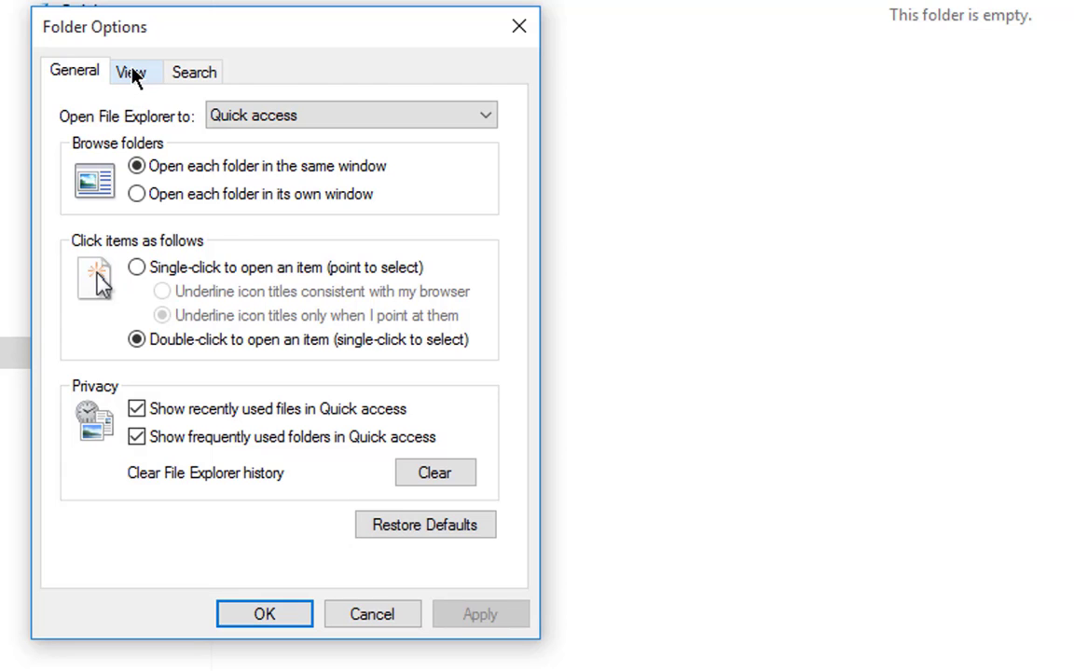
click(132, 74)
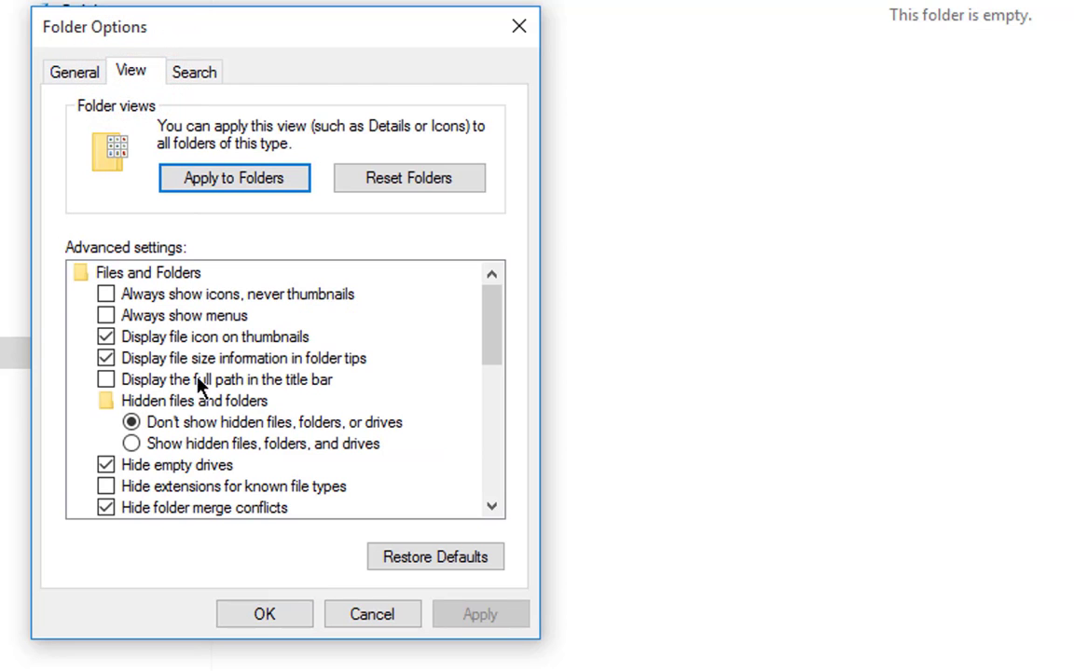
click(134, 446)
click(285, 615)
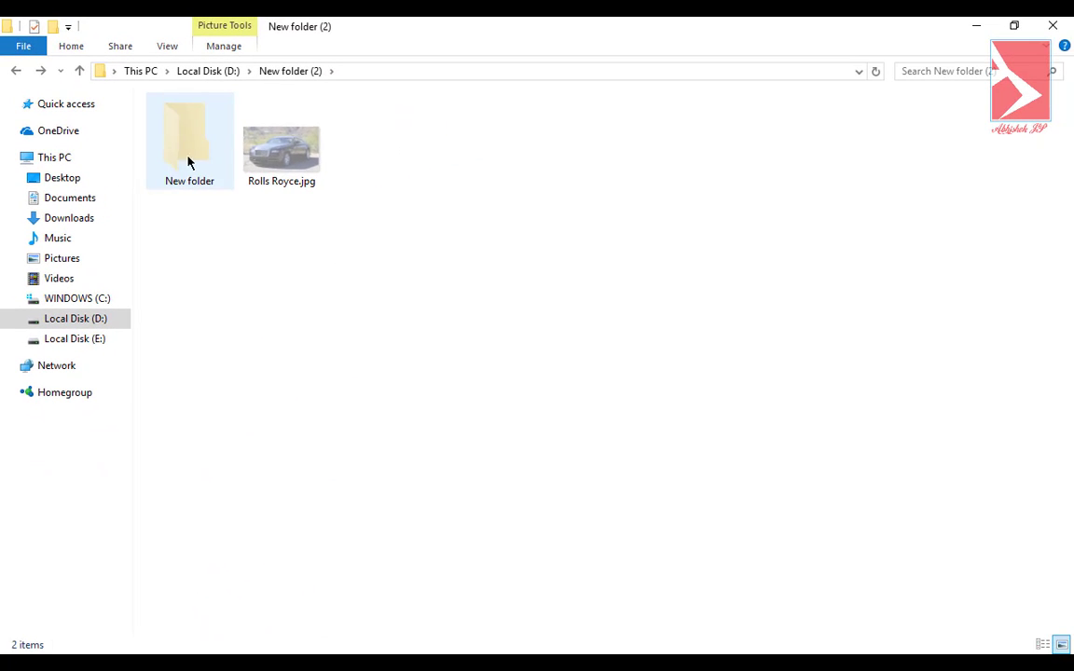
right_click(323, 230)
click(366, 299)
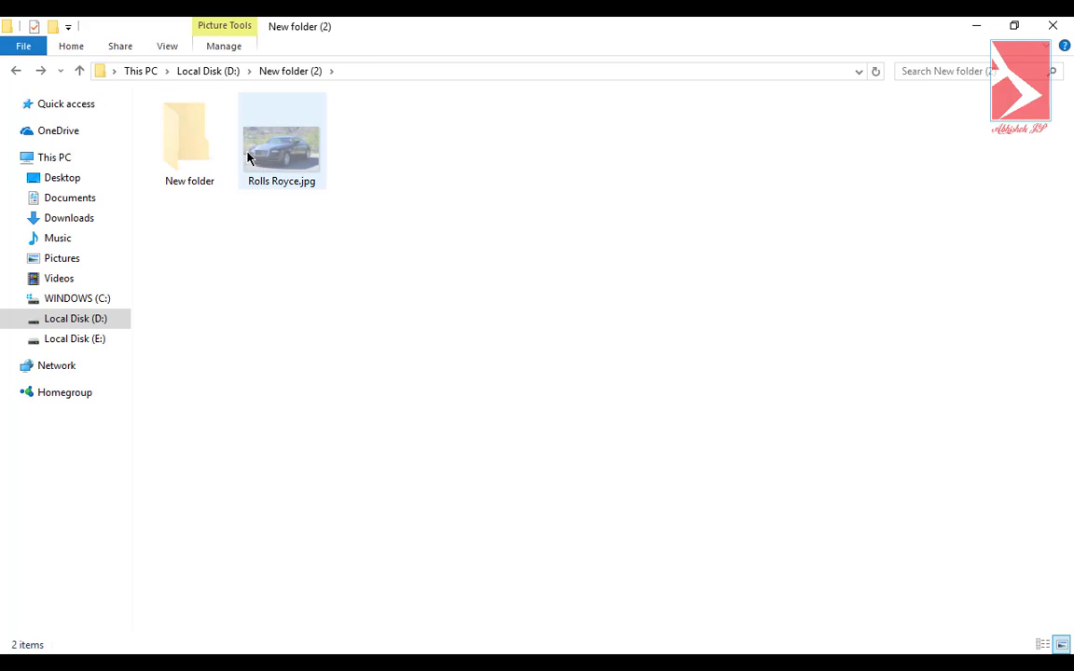
- Remove the Hidden attribute from Rolls Royce.jpg in its properties
mouse_move(247, 159)
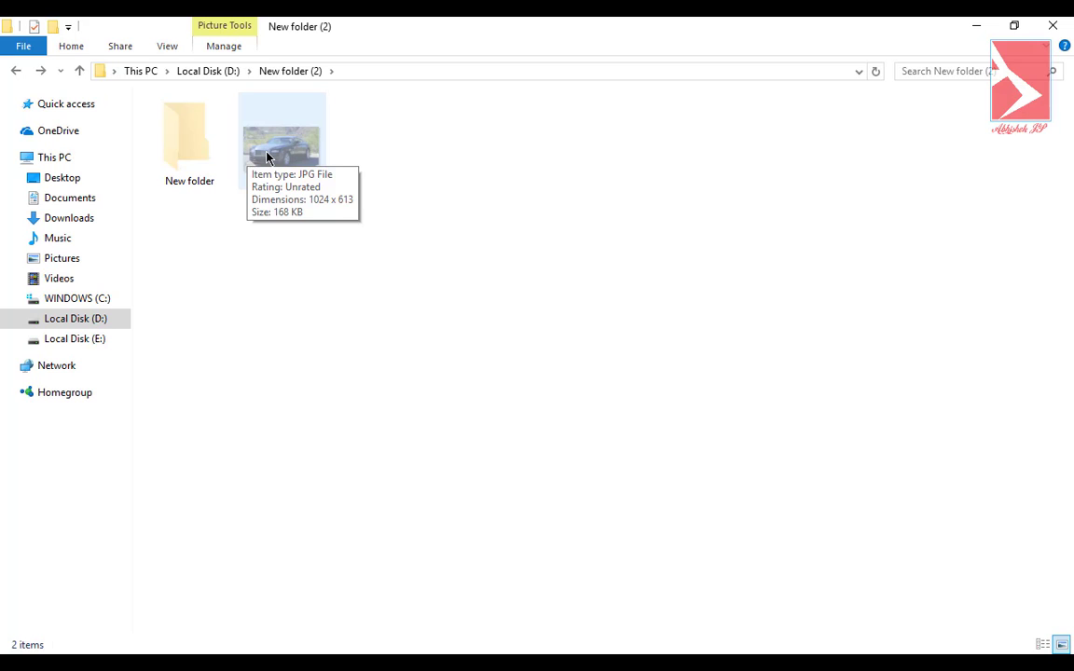
click(266, 156)
right_click(280, 149)
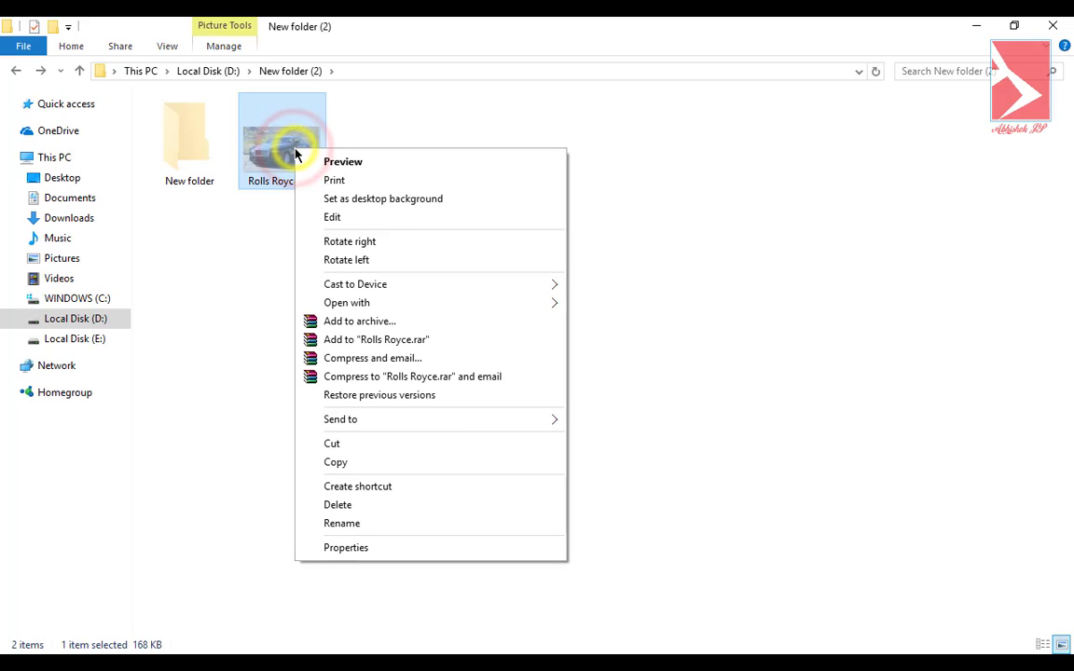
click(356, 548)
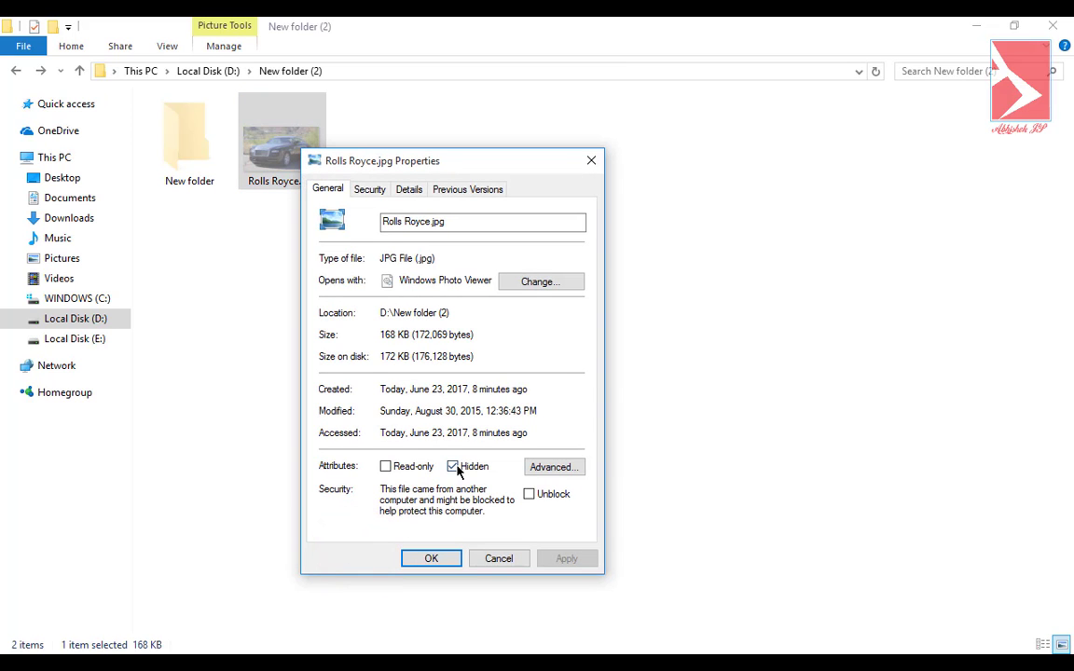
click(455, 467)
click(437, 559)
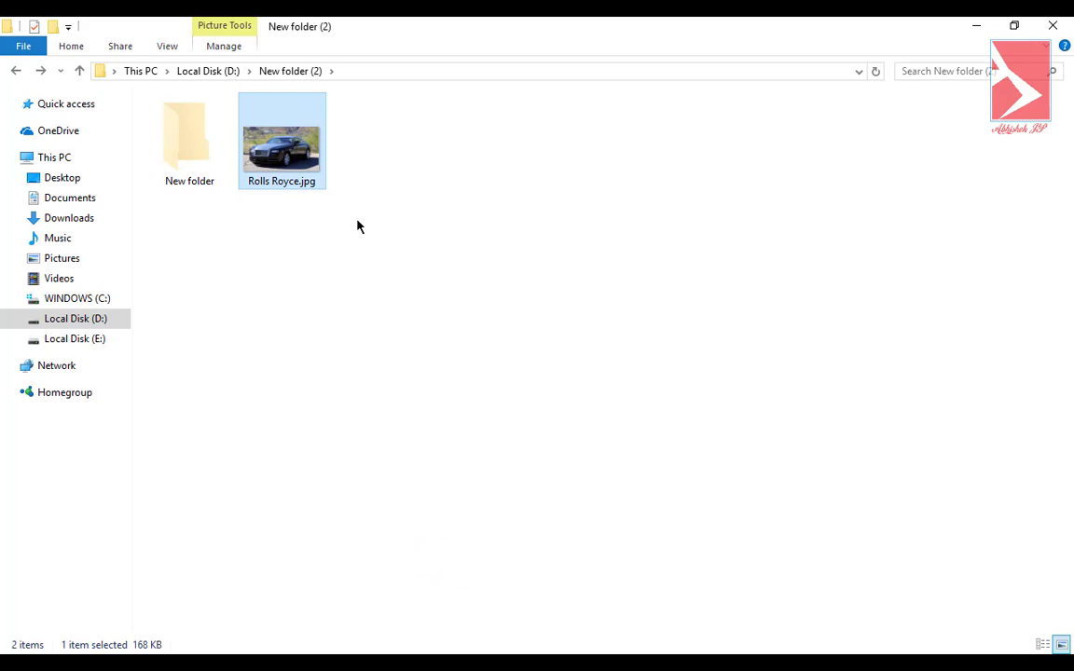
- Remove the Hidden attribute from the subfolder New folder in its properties
click(187, 168)
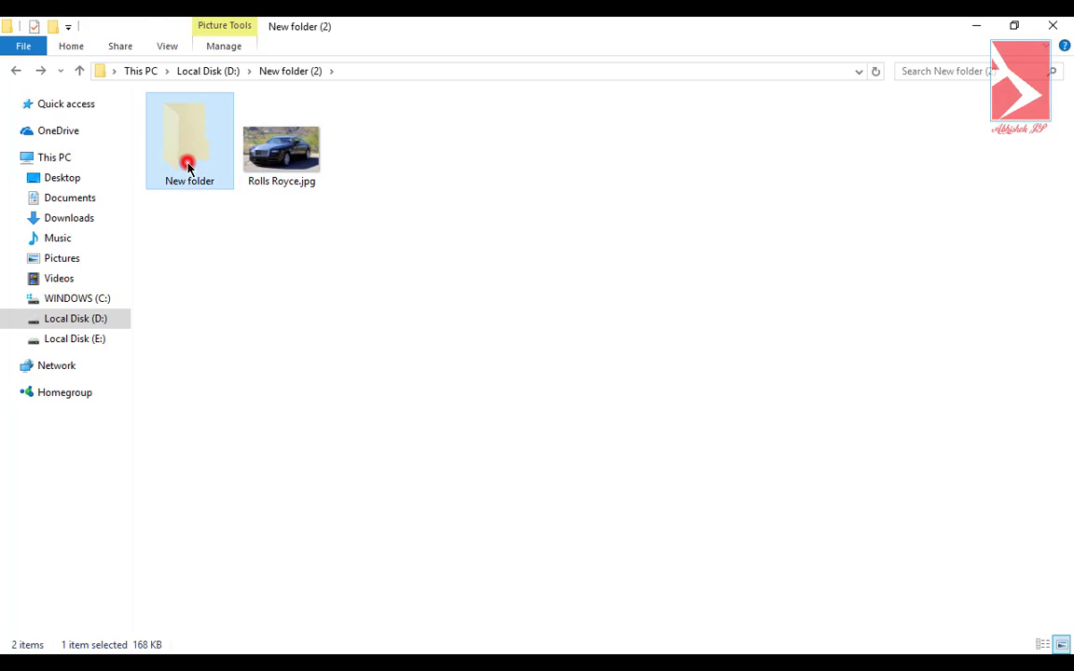
right_click(187, 168)
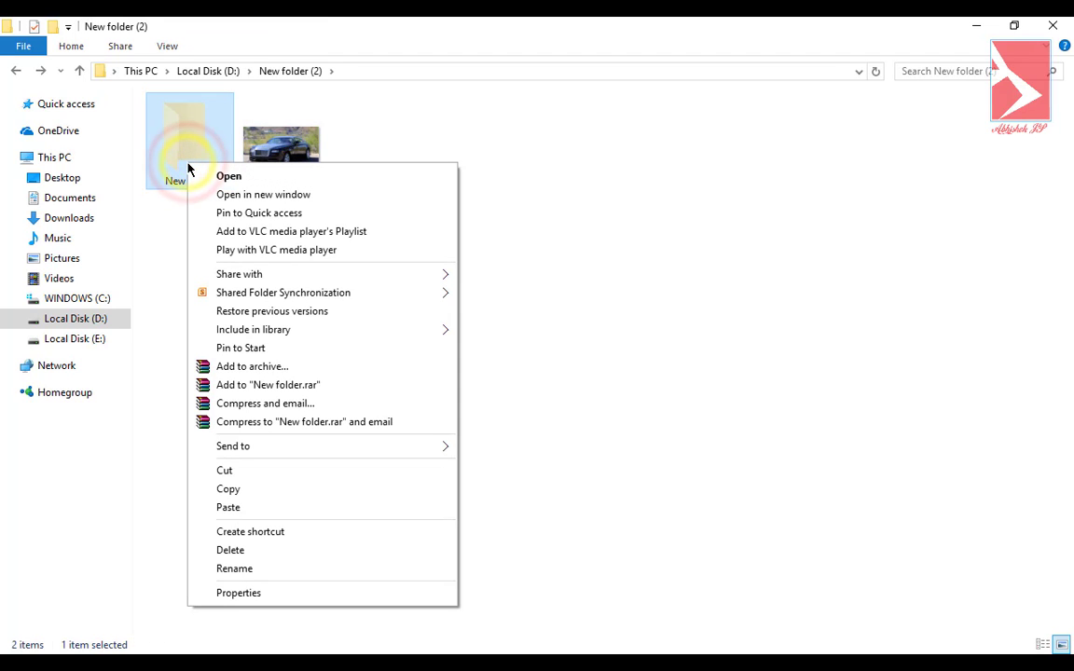
click(288, 593)
click(298, 446)
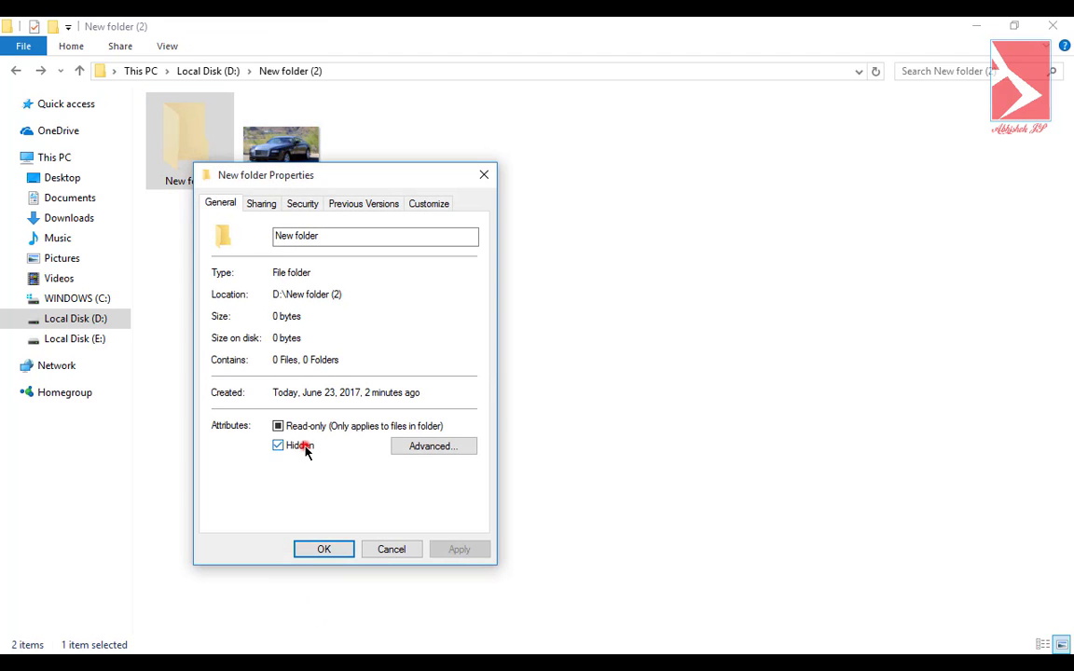
click(328, 548)
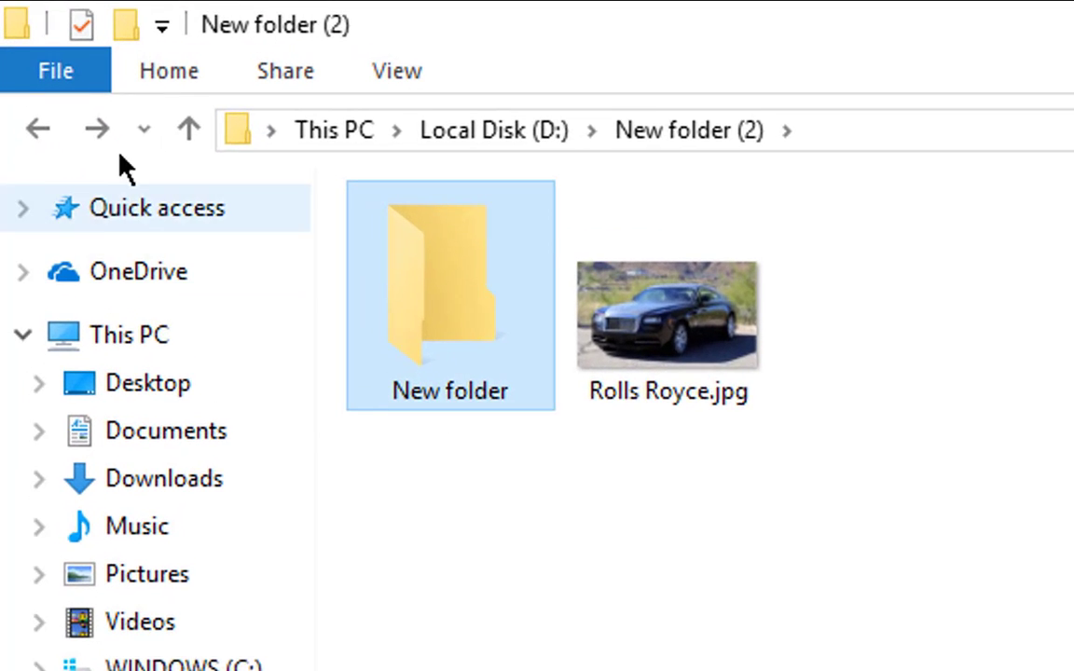
- Set Folder Options to not show hidden files, folders, or drives, and refresh the folder view
click(58, 72)
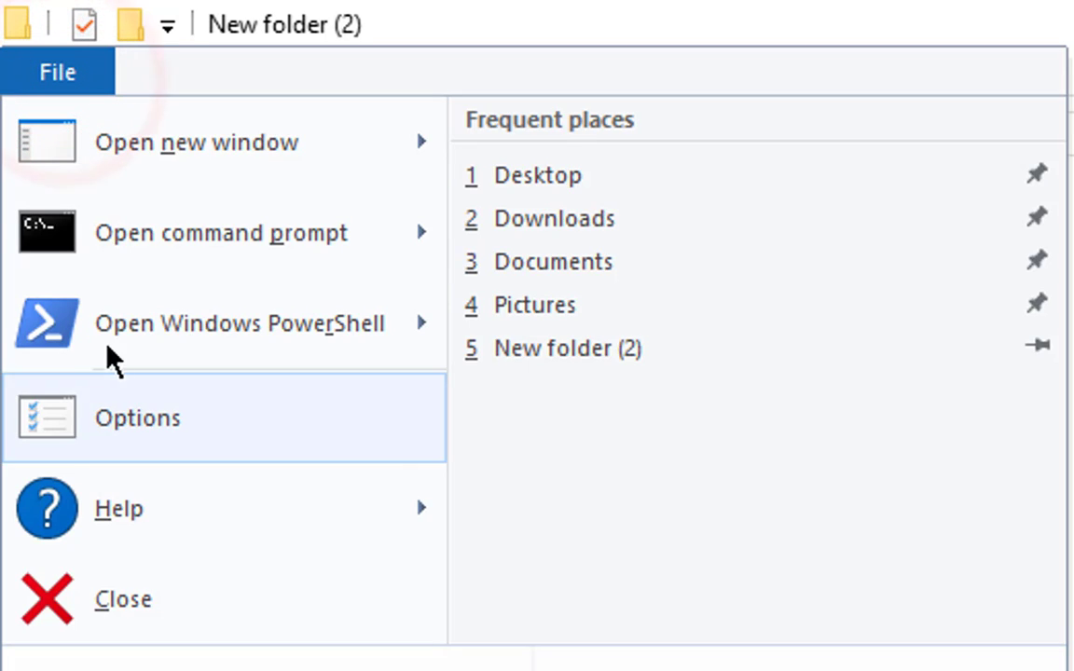
click(235, 434)
click(224, 309)
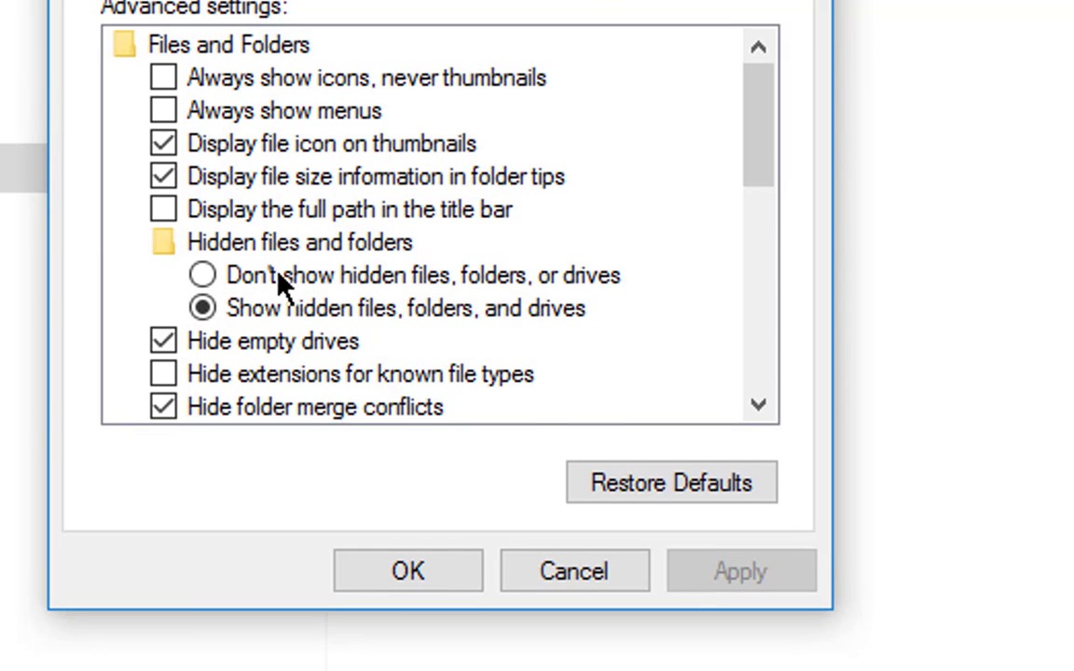
click(280, 280)
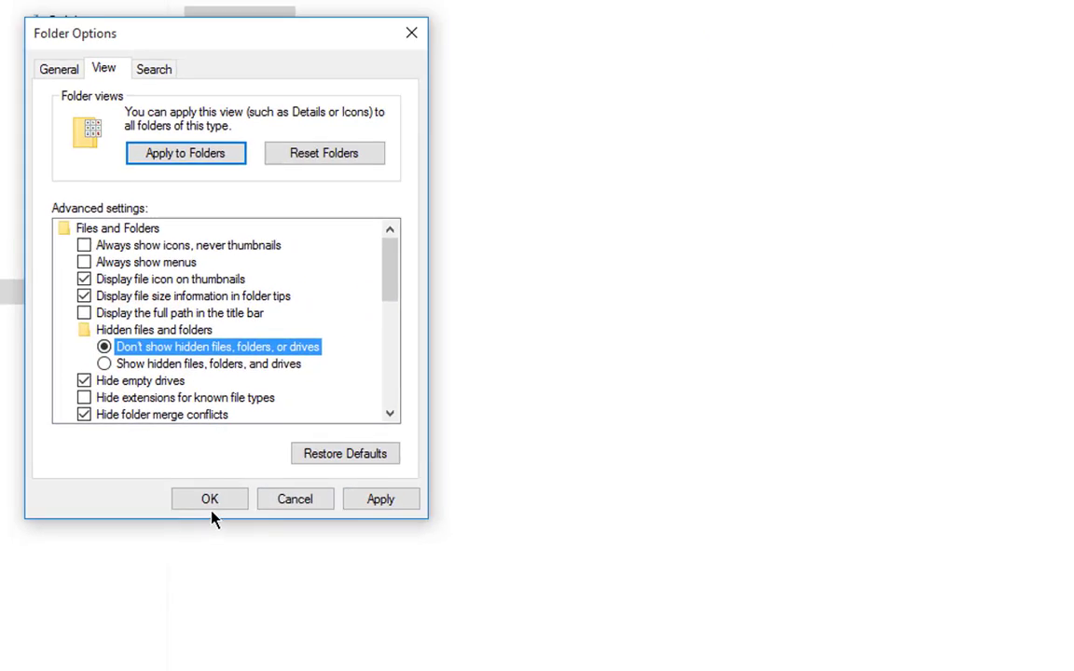
click(389, 564)
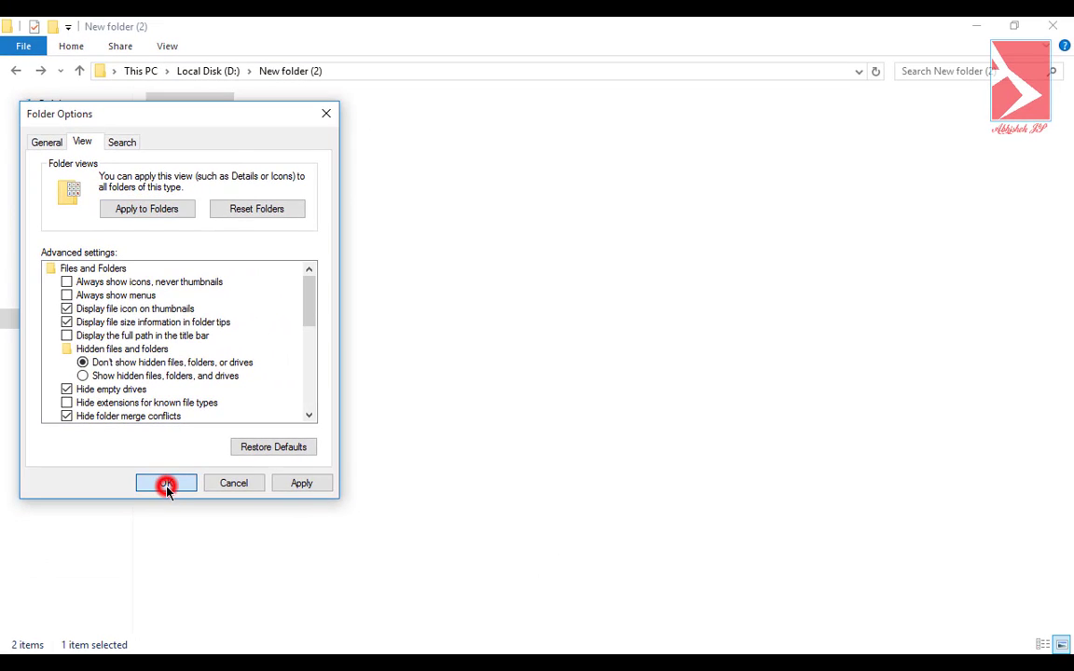
right_click(416, 325)
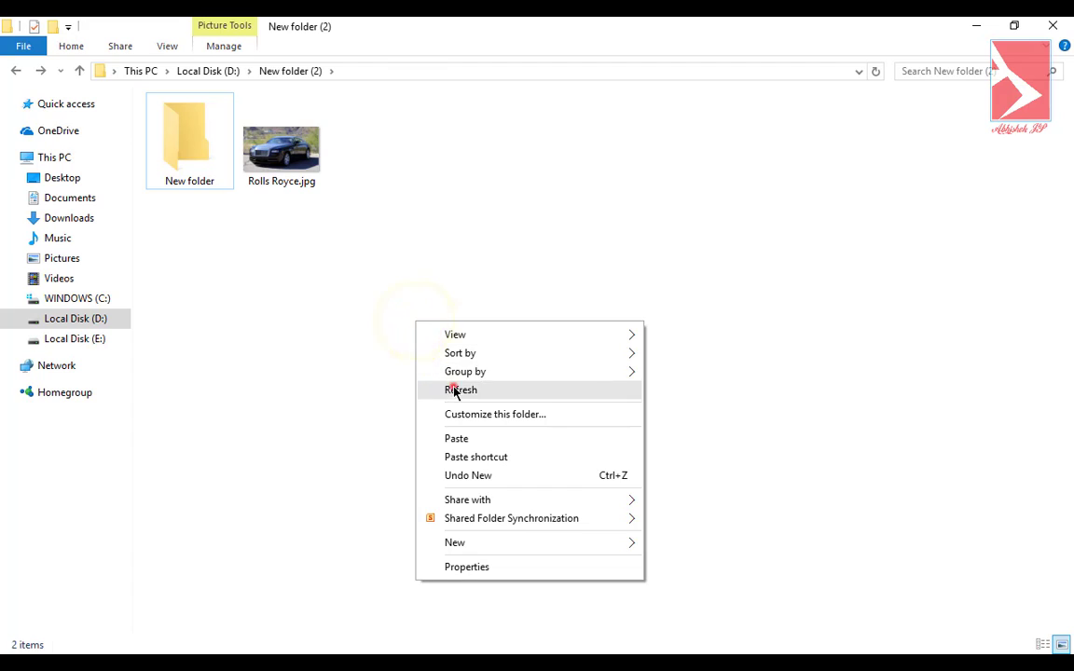
click(453, 388)
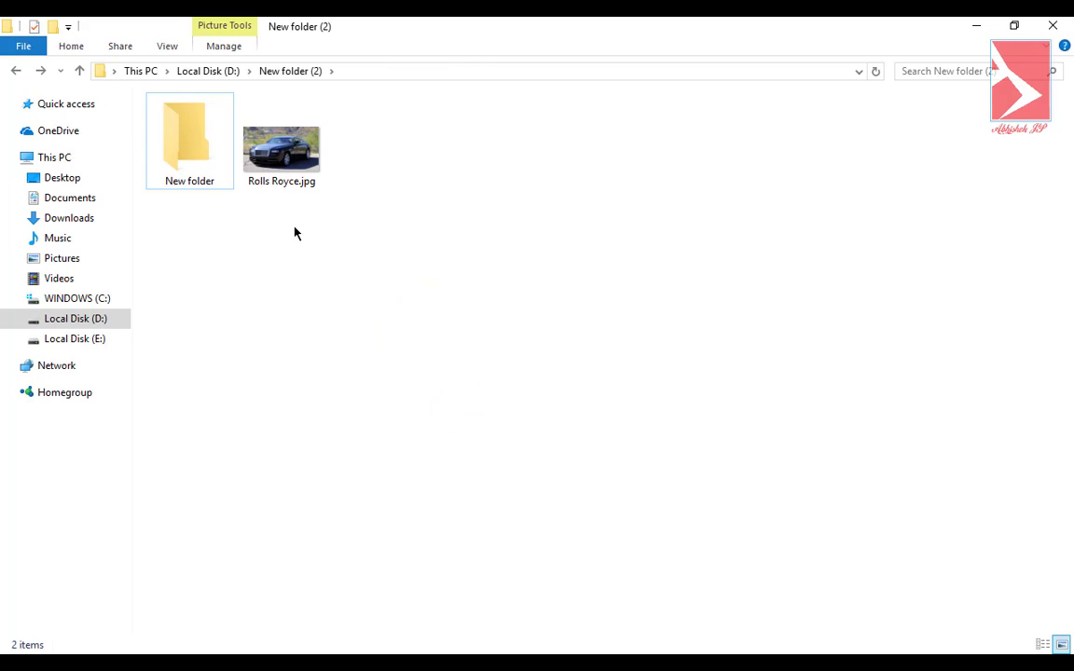